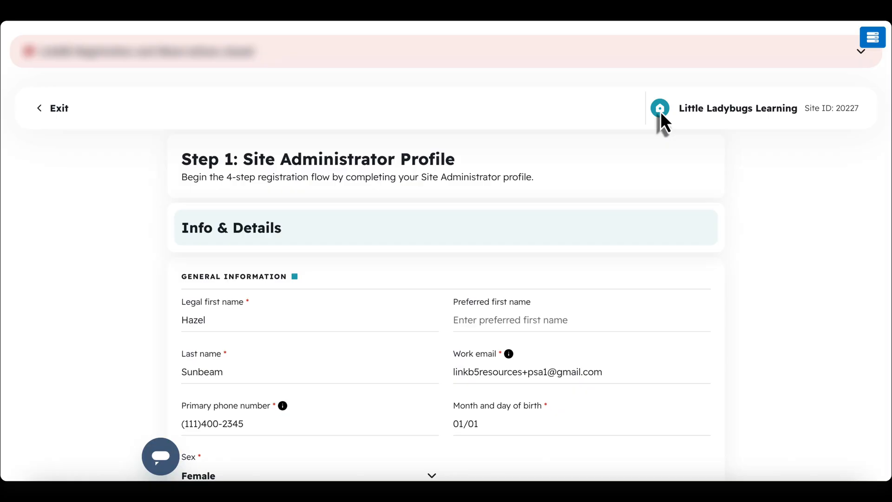
Save the Step 1 Site Administrator Profile with Save & Next to advance to Site Profile
scroll(664, 124, down, 20)
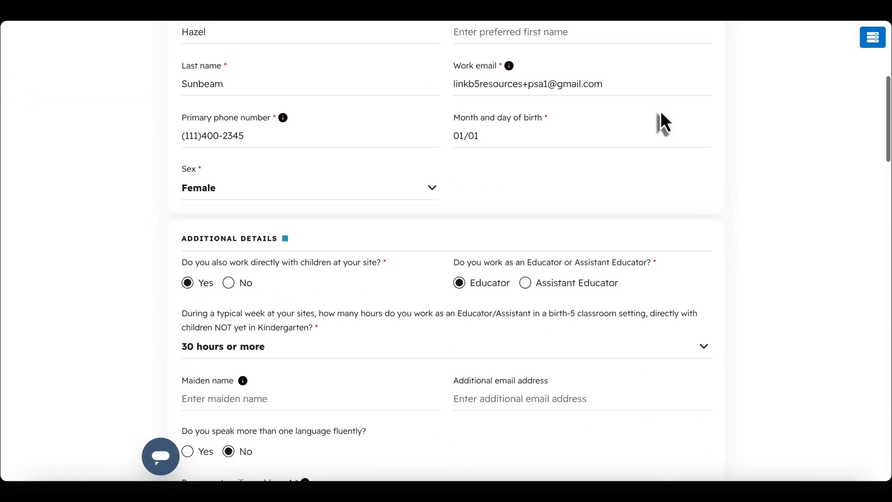
scroll(664, 123, down, 15)
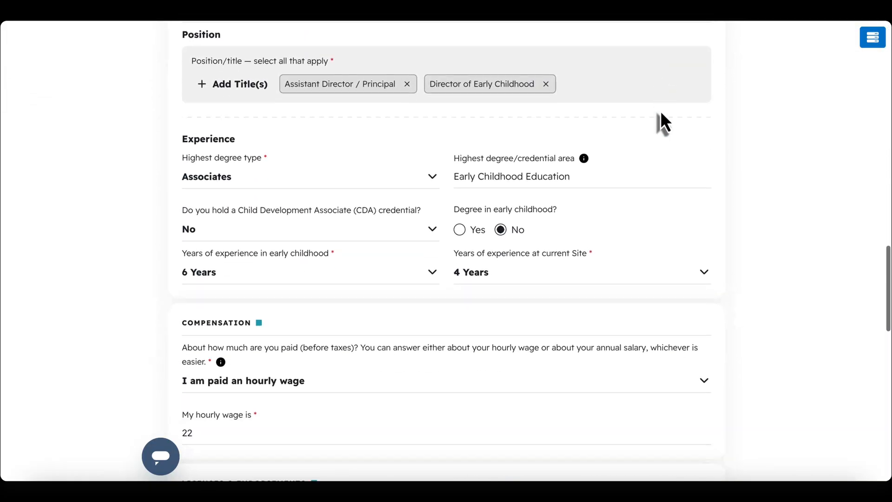
scroll(663, 123, down, 10)
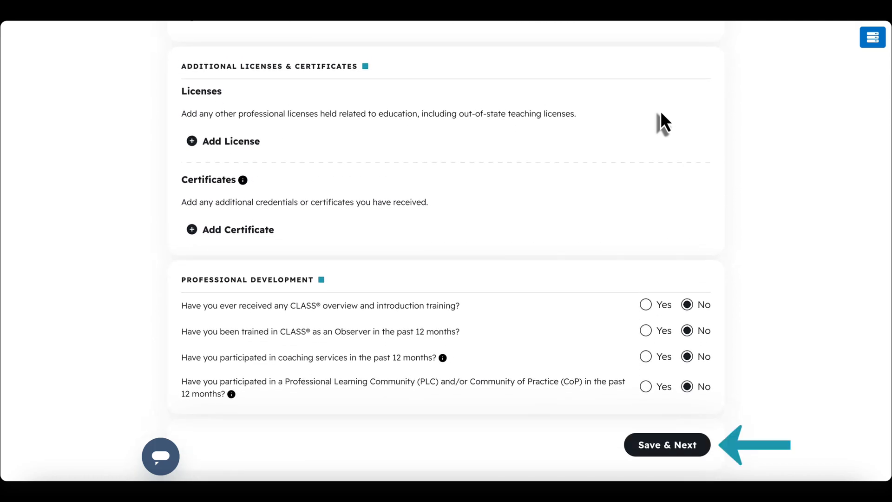
click(660, 445)
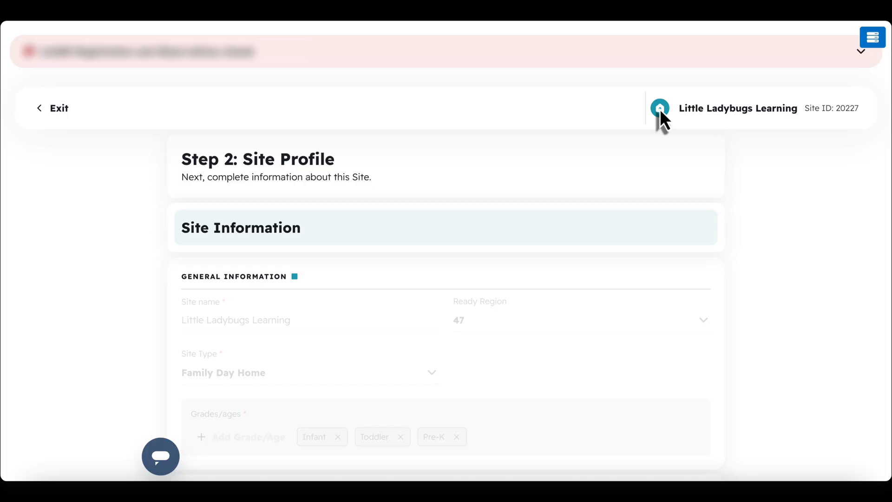
Save the Family Day Home site profile with Save & Next to reach Create/Verify Educators
scroll(662, 120, down, 15)
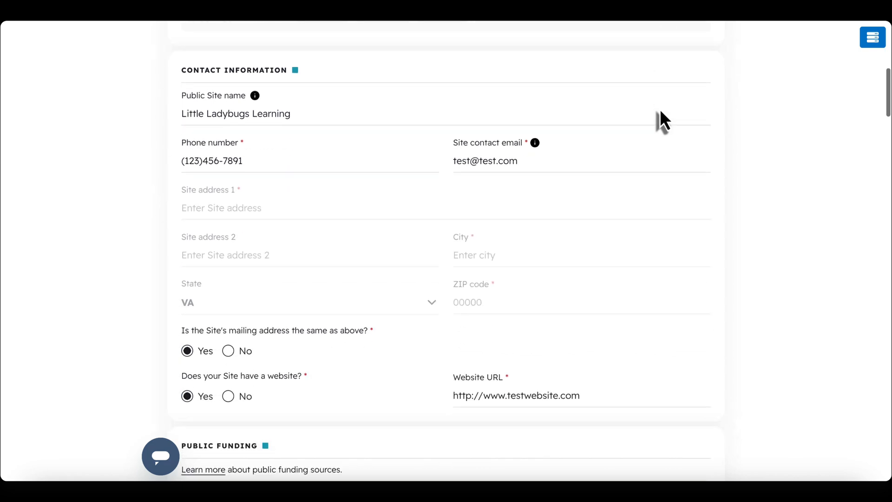
scroll(663, 120, down, 20)
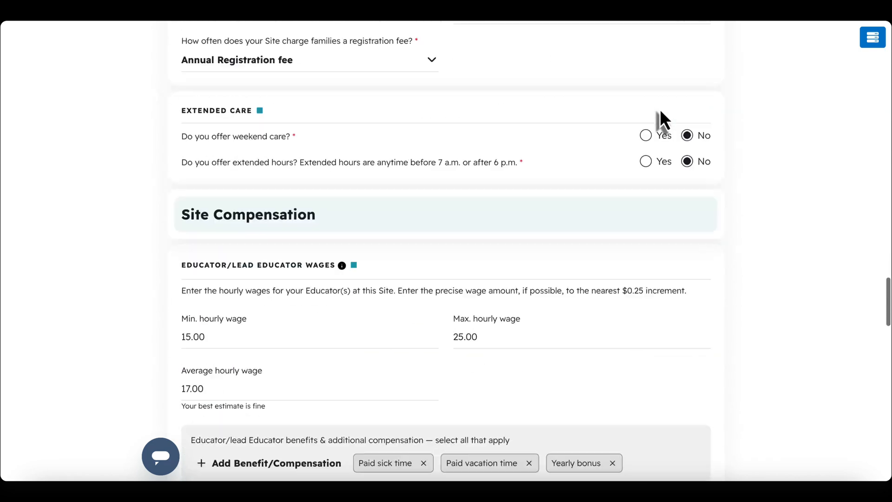
scroll(662, 120, down, 20)
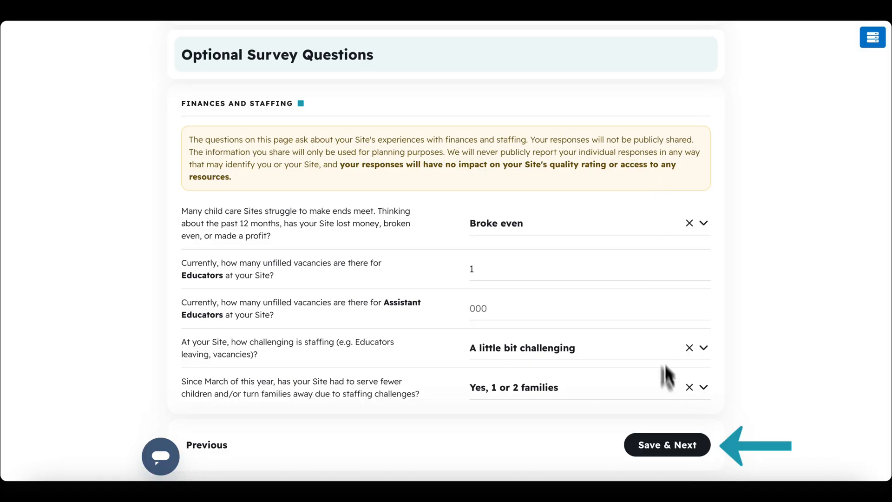
click(668, 446)
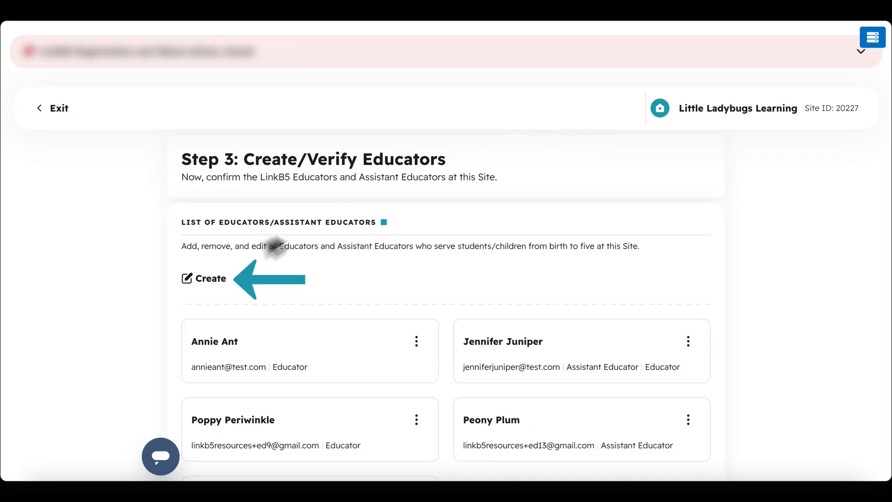
Create a new Assistant Educator with their name and email, sending them an invite
click(202, 276)
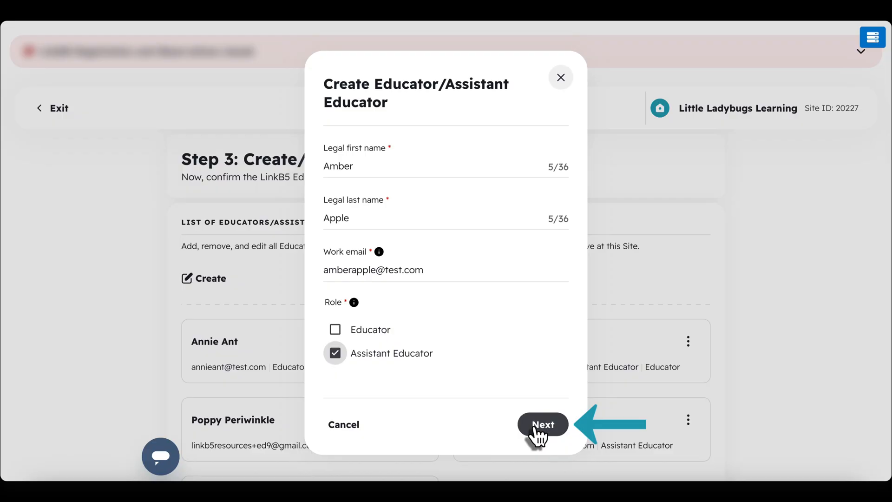
click(541, 424)
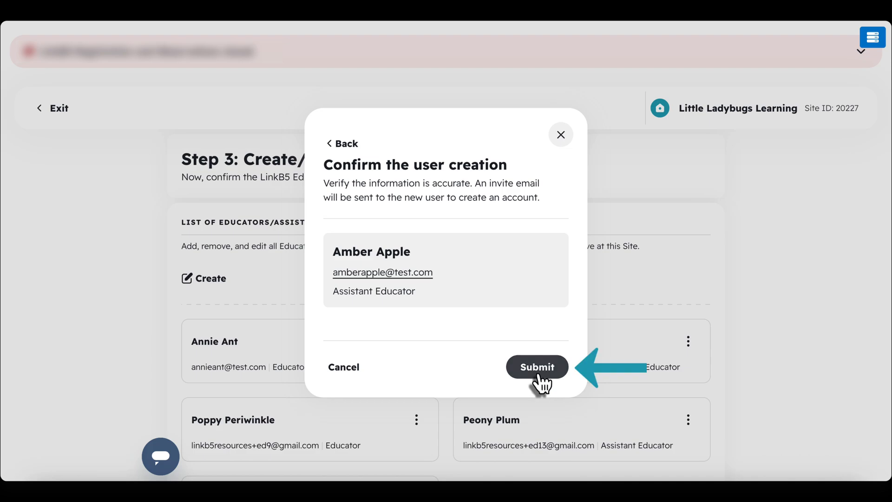
click(538, 375)
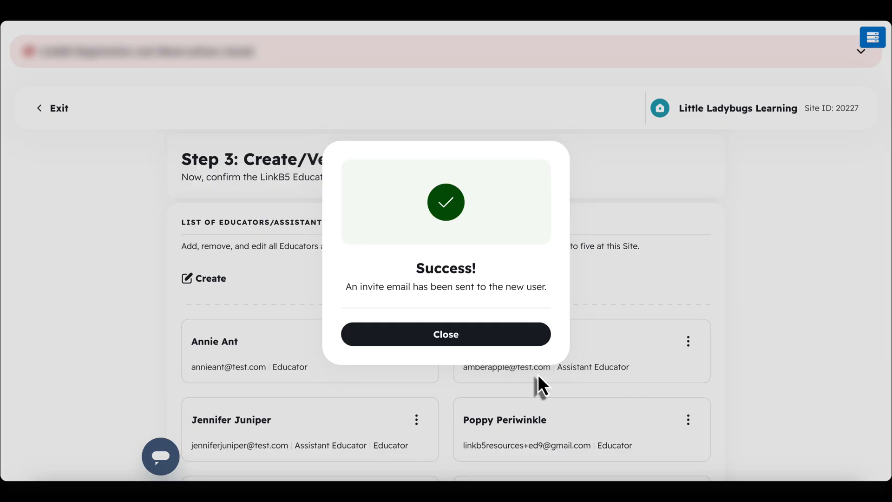
click(519, 341)
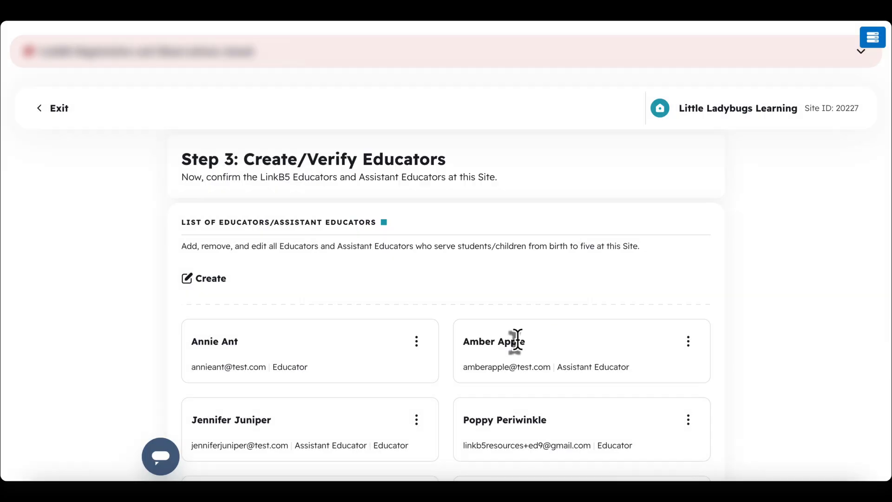
Open the new assistant educator's details and save them unchanged
click(687, 346)
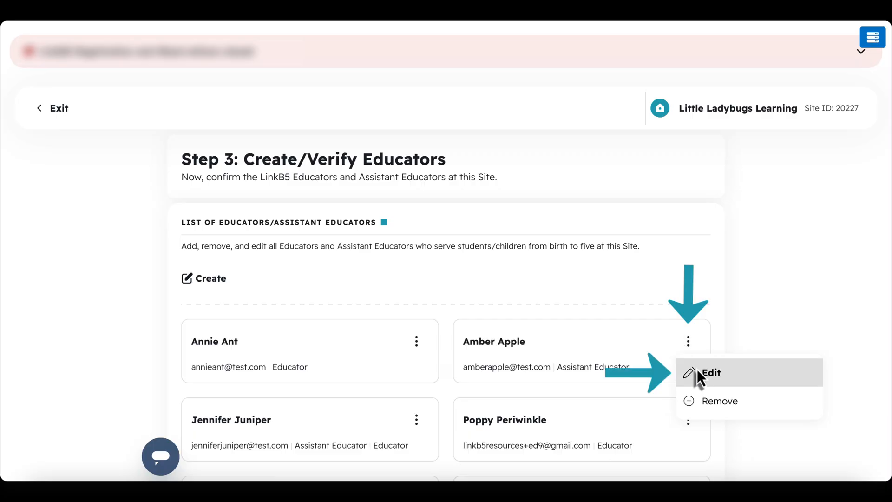
click(698, 369)
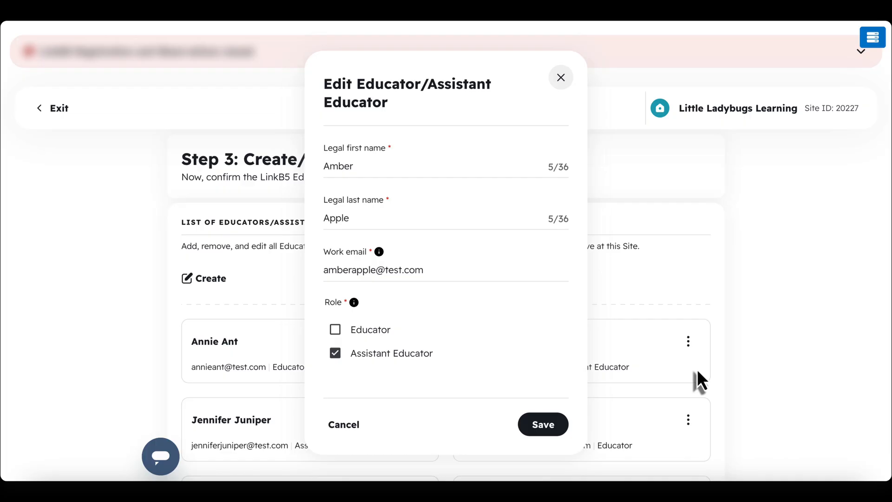
click(544, 425)
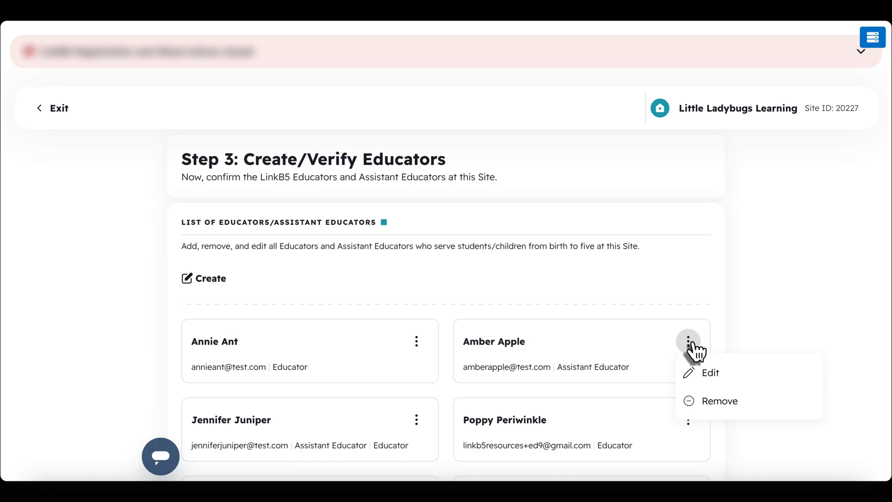
Remove the new assistant educator from Little Ladybugs Learning
click(699, 401)
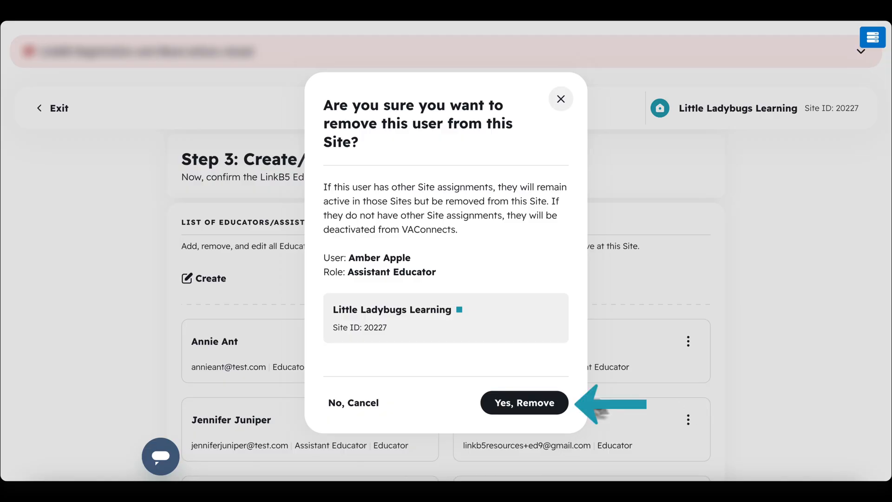
click(540, 400)
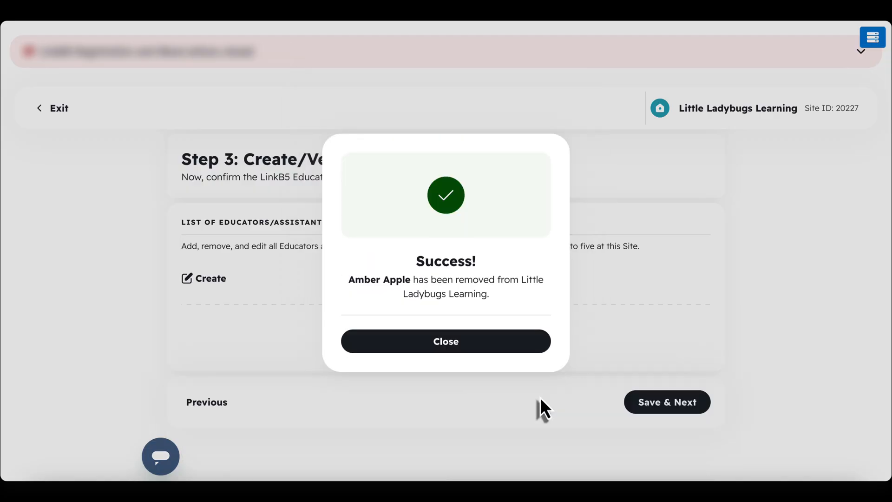
click(516, 343)
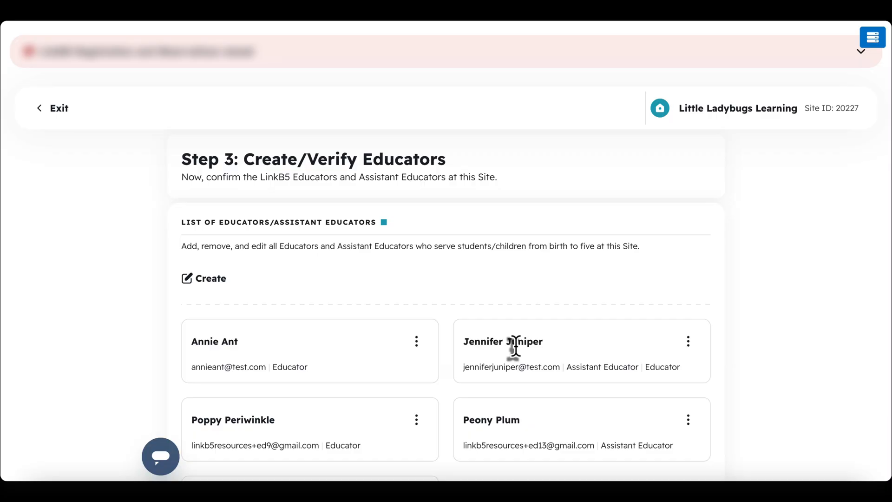
Save the educator list with Save & Next to reach Create/Verify Classrooms
scroll(516, 347, down, 3)
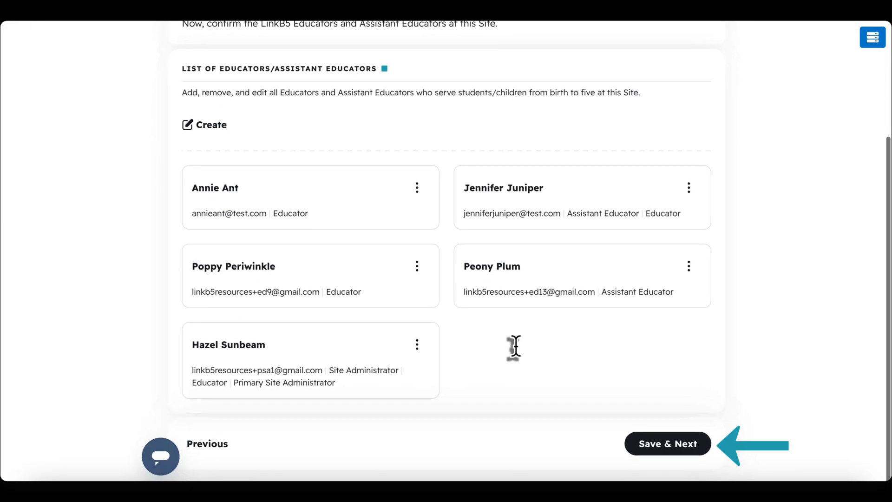
click(657, 455)
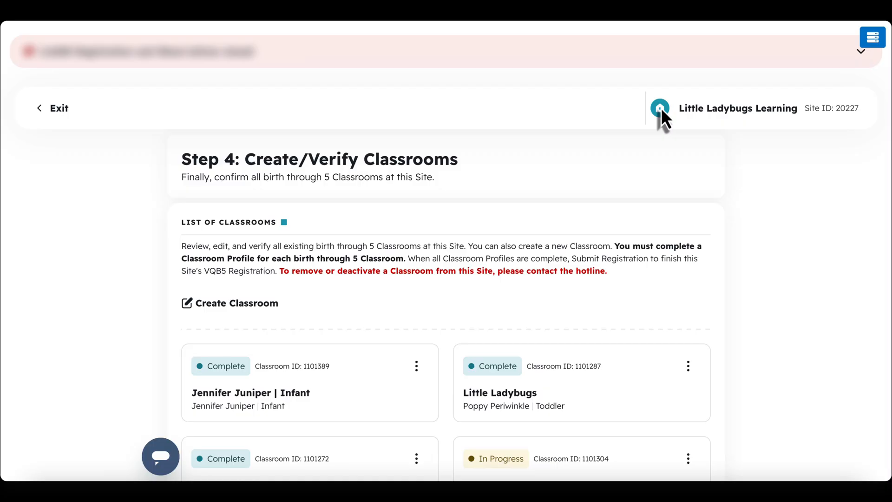
Create a Pre-K classroom with an assigned educator and submit it
click(239, 304)
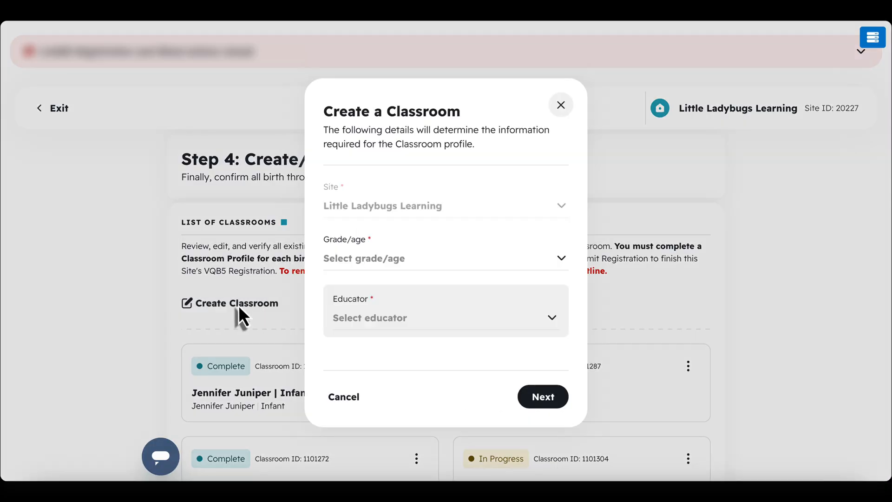
click(424, 258)
click(358, 378)
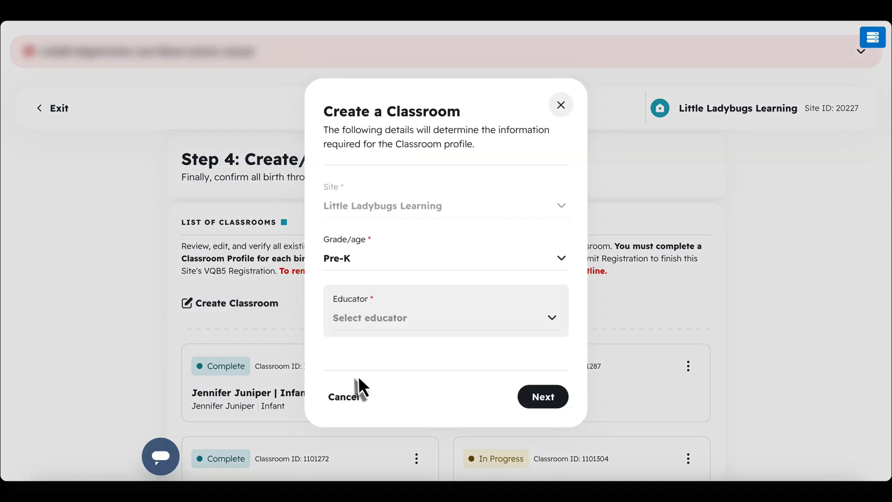
click(399, 323)
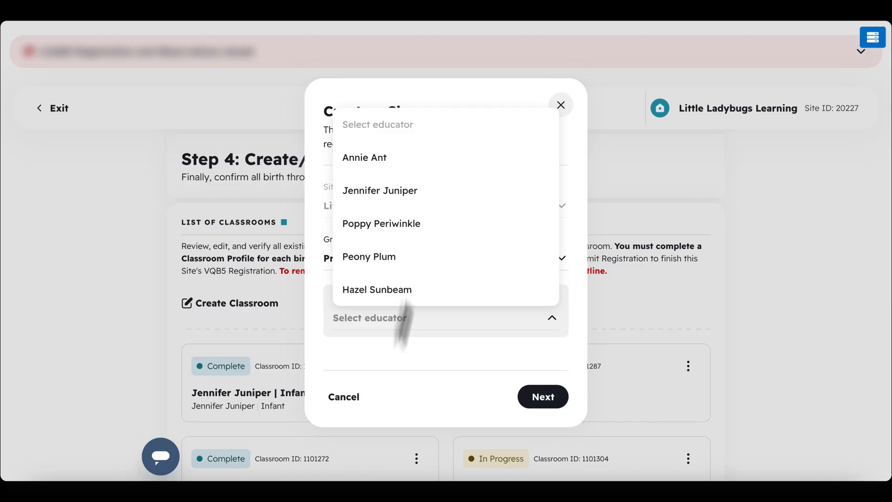
click(428, 166)
click(536, 415)
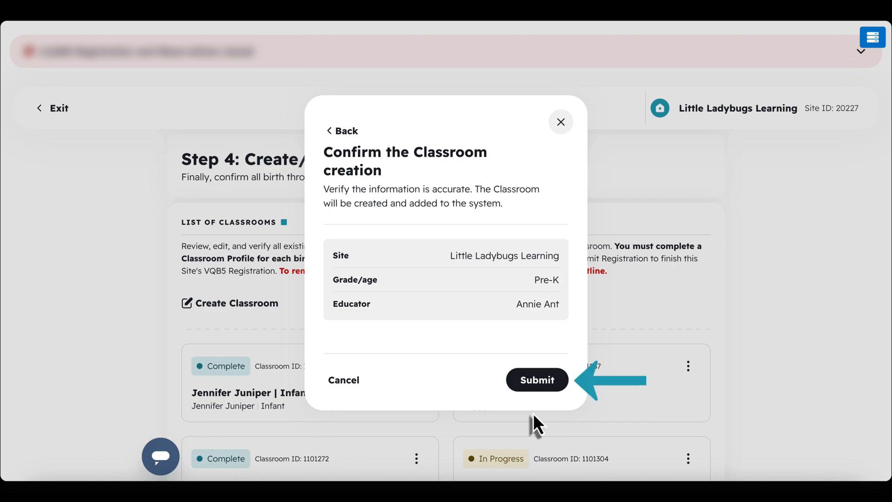
click(535, 387)
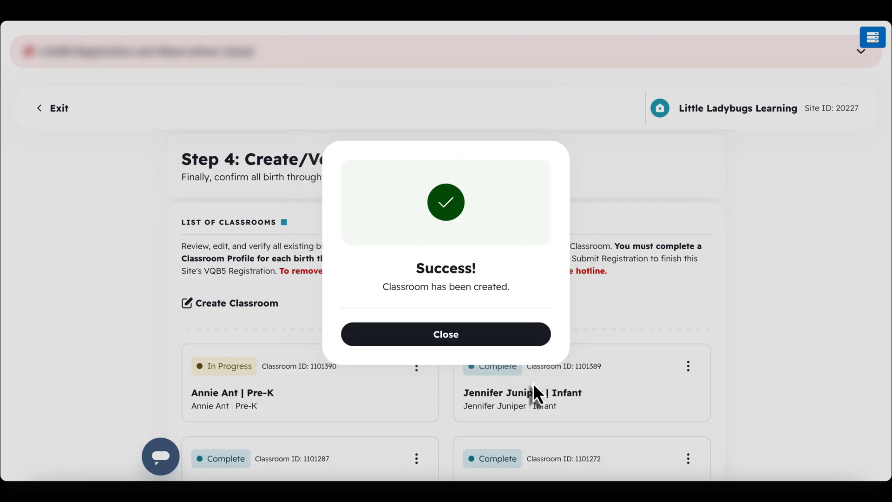
click(523, 339)
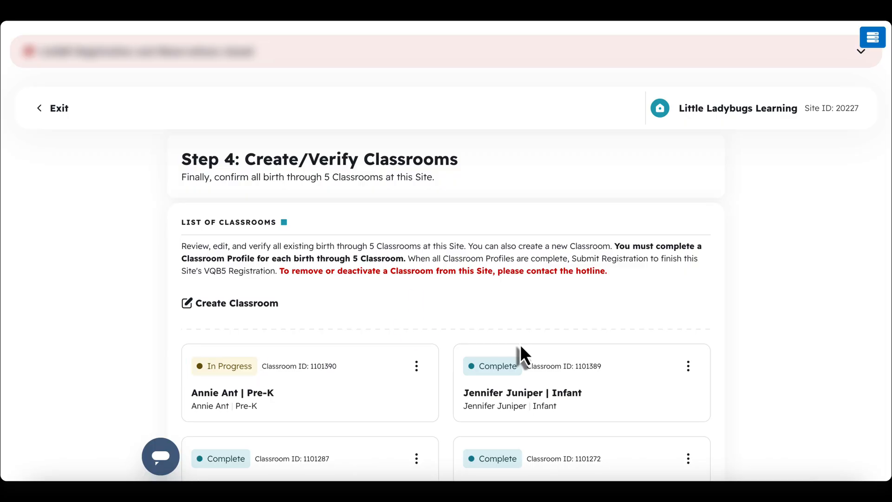
Review the Pre-K classroom's Complete the Classroom form and submit it
click(417, 368)
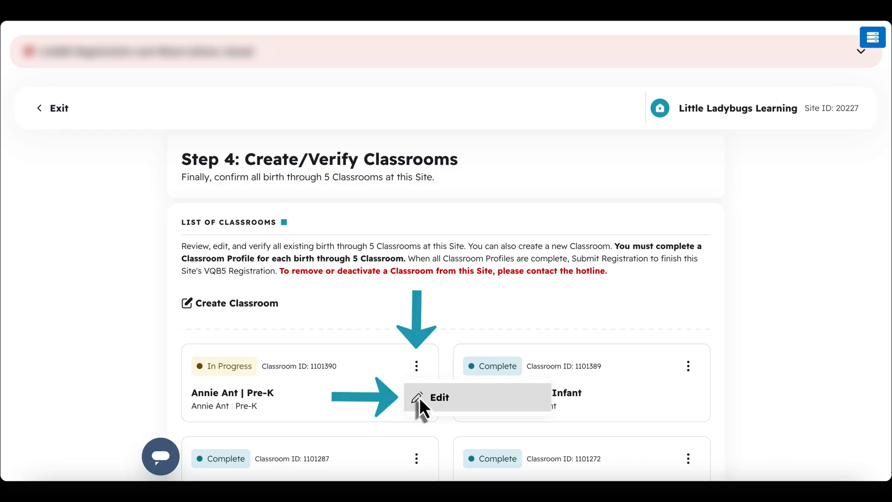
click(420, 398)
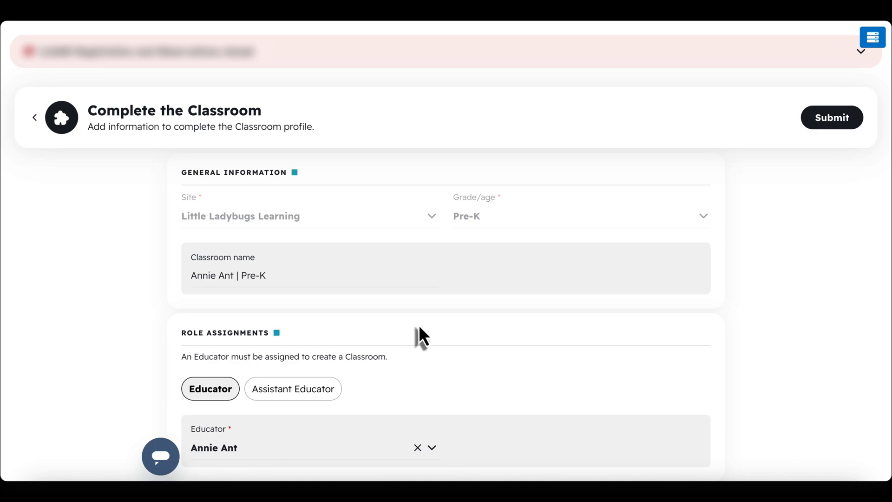
scroll(421, 337, down, 10)
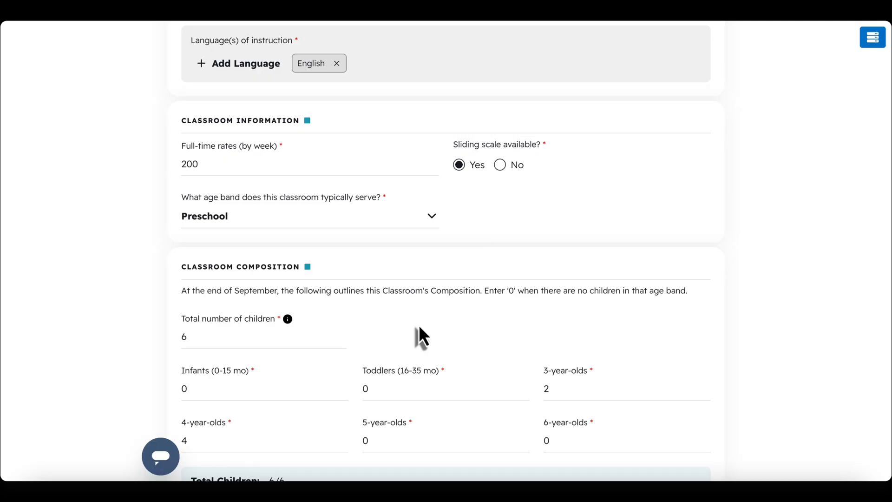
scroll(420, 327, down, 14)
scroll(417, 328, down, 4)
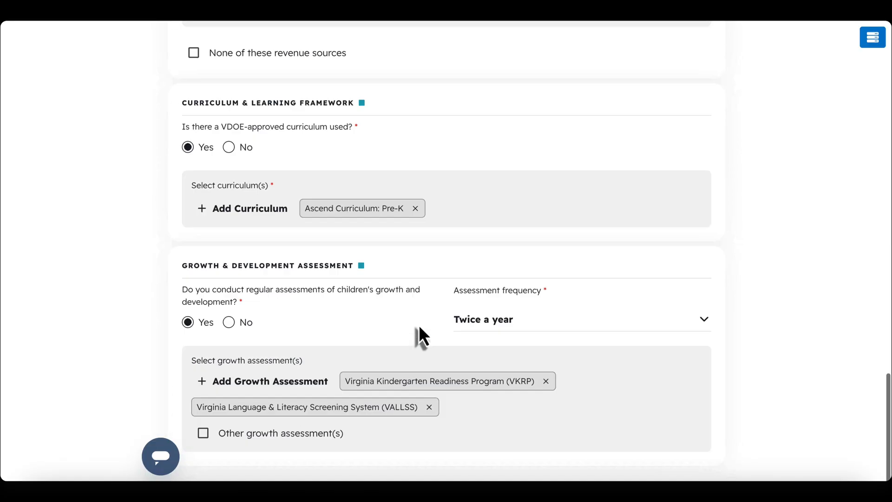
scroll(419, 324, up, 20)
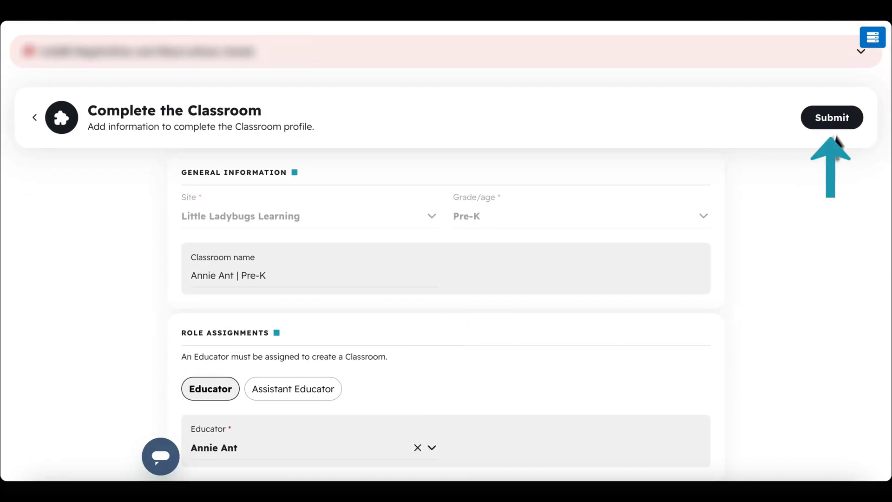
click(837, 121)
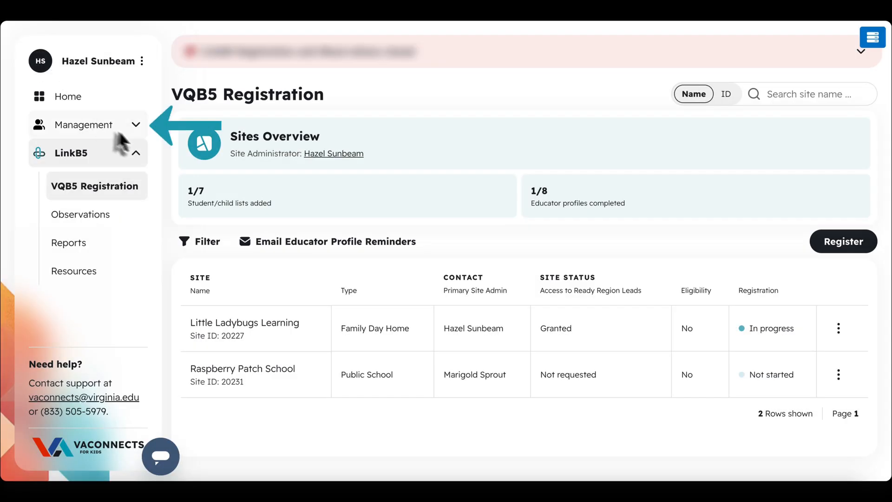
Go to Management > Sites and open Little Ladybugs Learning's classroom list
click(136, 132)
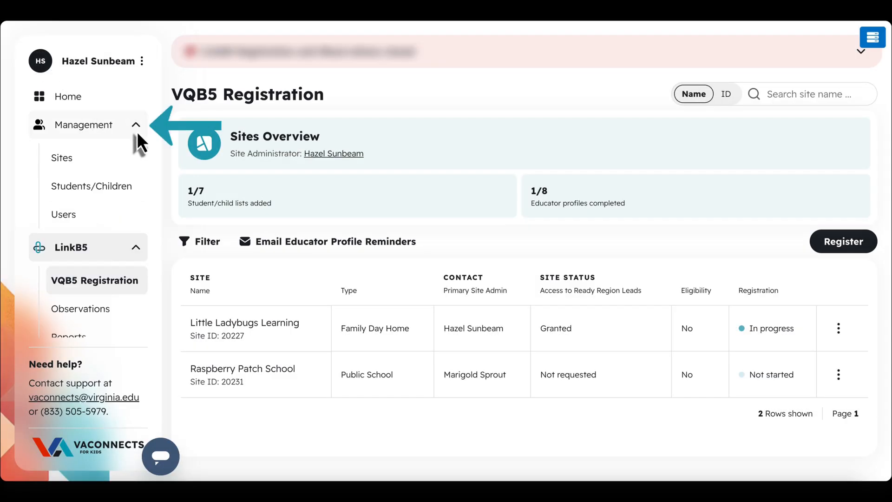
click(67, 159)
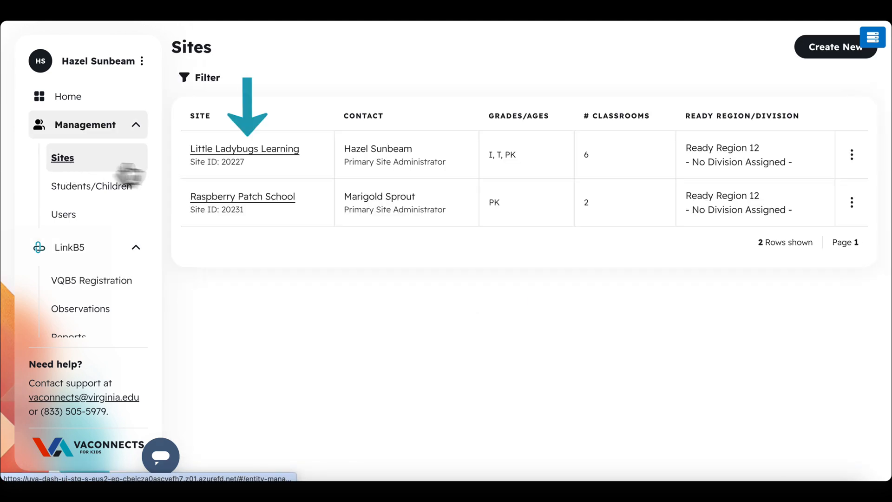
click(210, 155)
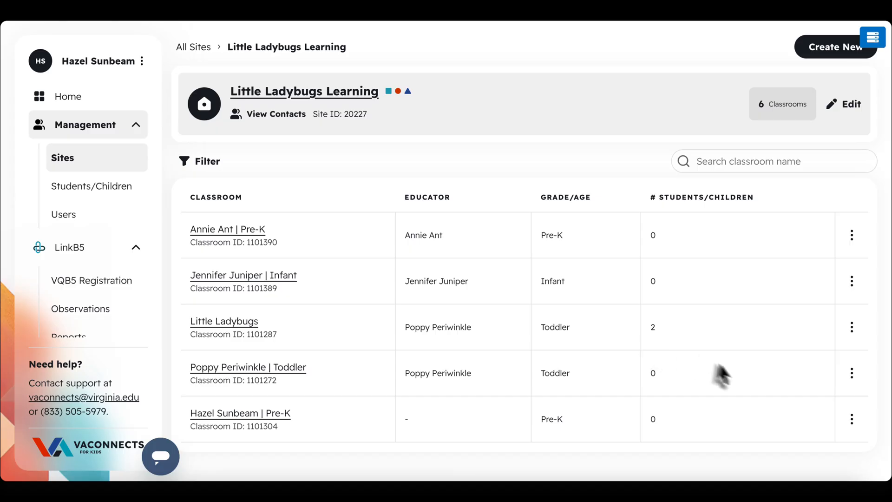
Deactivate the unassigned Pre-K classroom in the last row
click(852, 419)
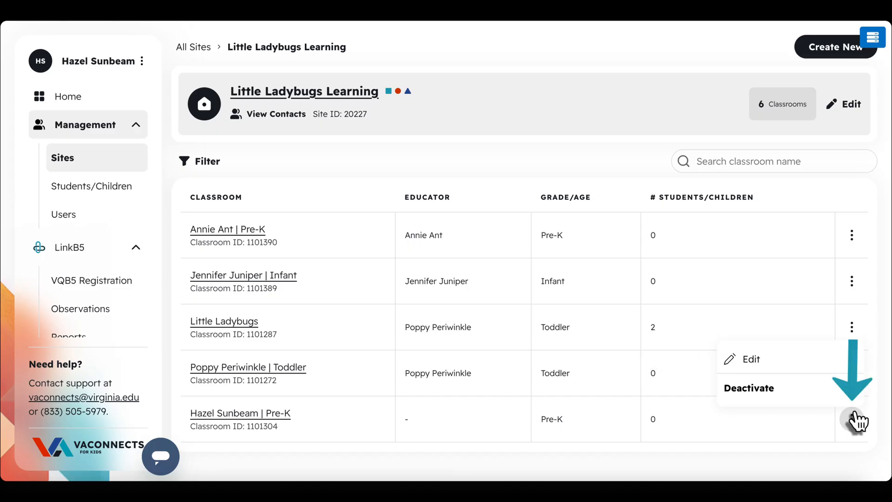
click(780, 390)
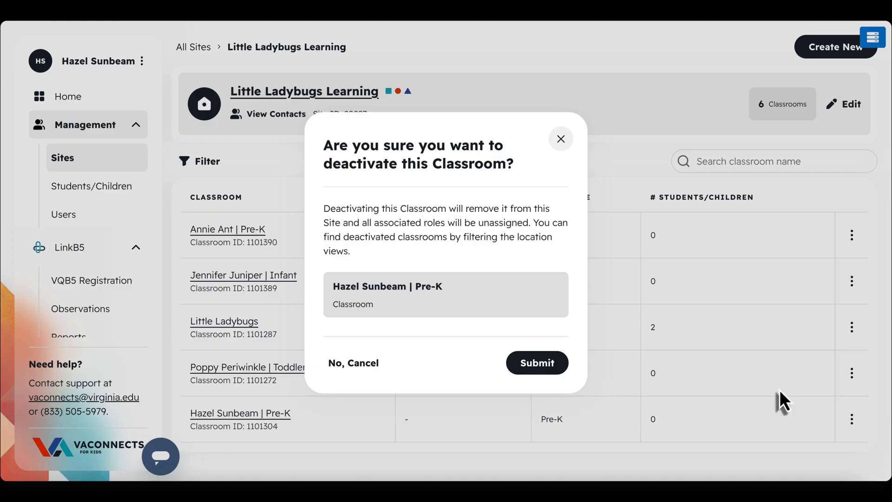
click(547, 362)
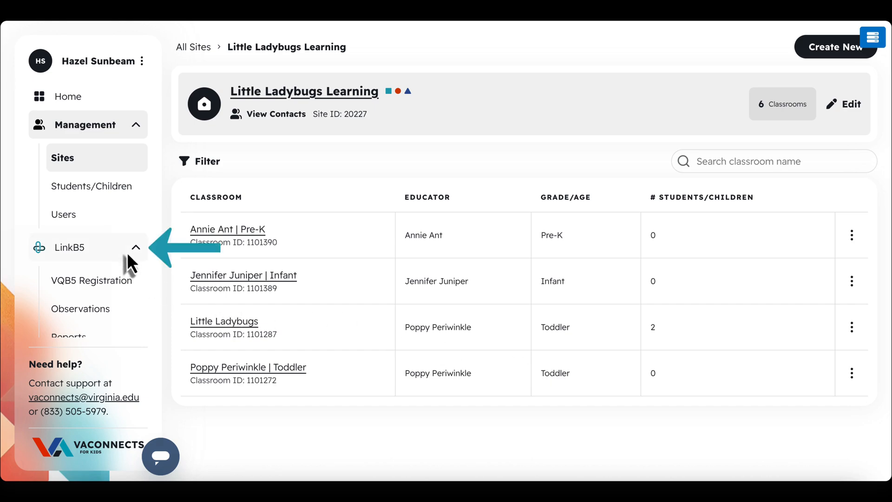
Resume Little Ladybugs Learning's VQB5 registration and scroll to Submit Registration
click(97, 284)
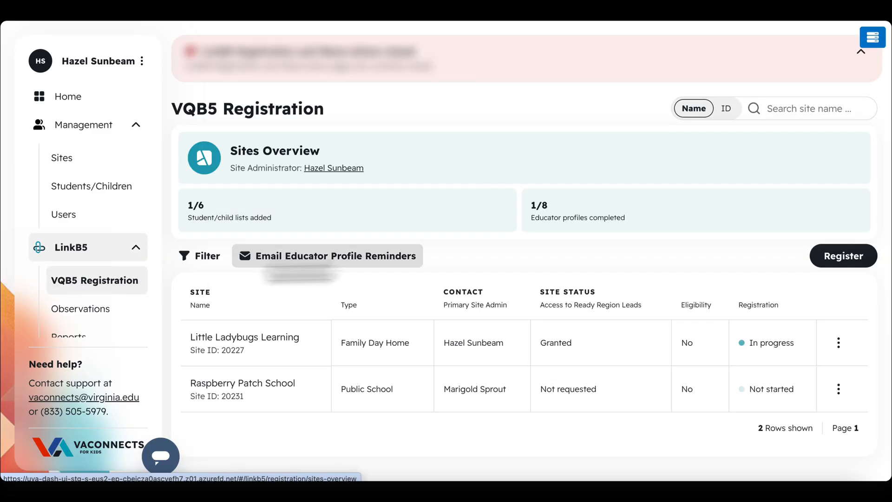
click(832, 259)
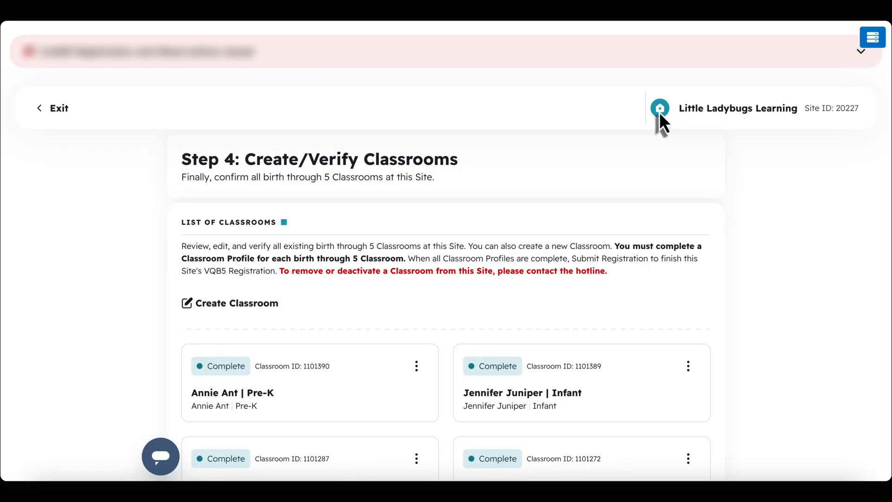
scroll(660, 112, down, 3)
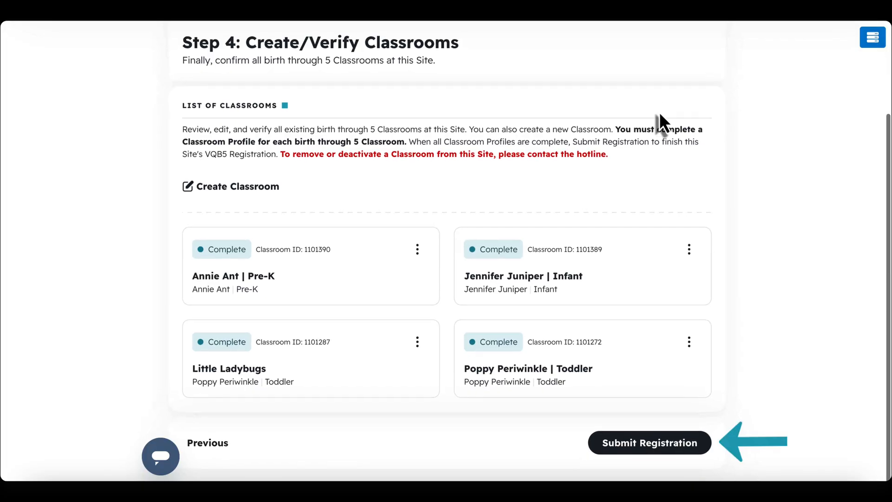